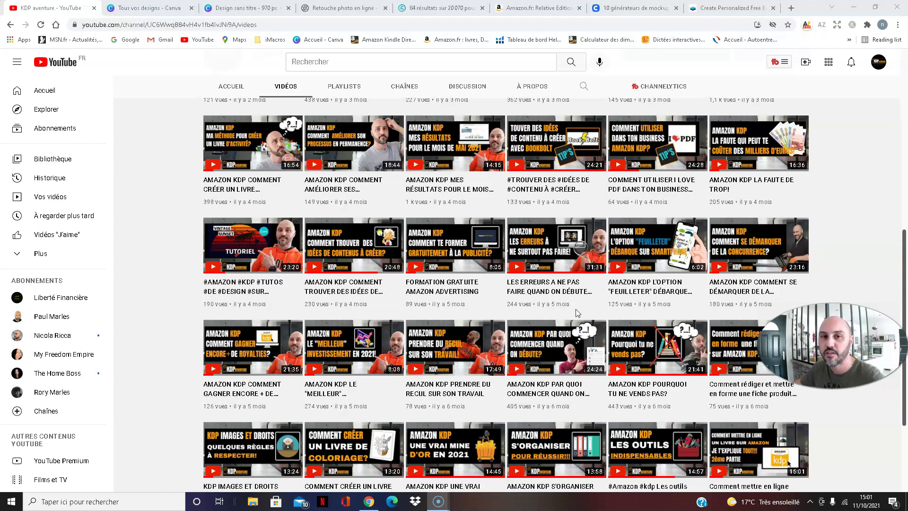
pyautogui.scroll(-1, 567, 311)
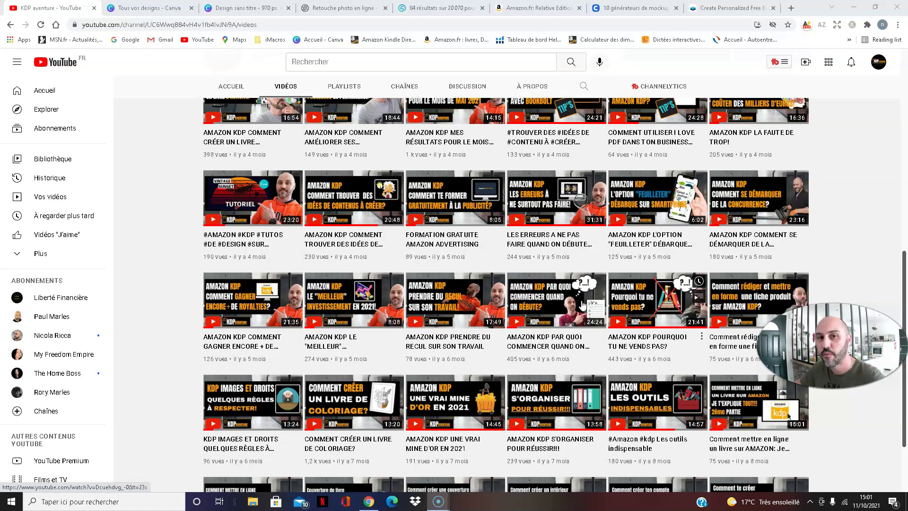
pyautogui.scroll(-2, 607, 323)
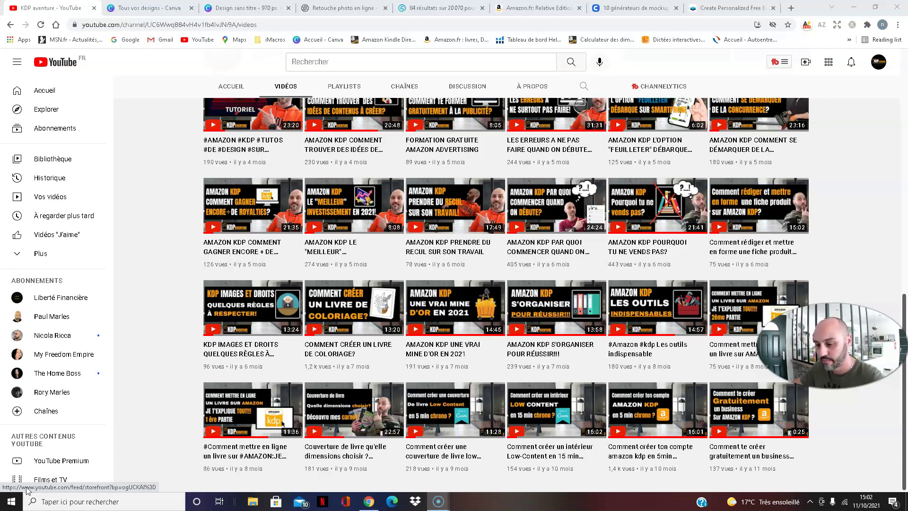
# Switch to the Relative Editions author page on Amazon and browse the book photos in the author updates.
pyautogui.hotkey('ctrl', '6')
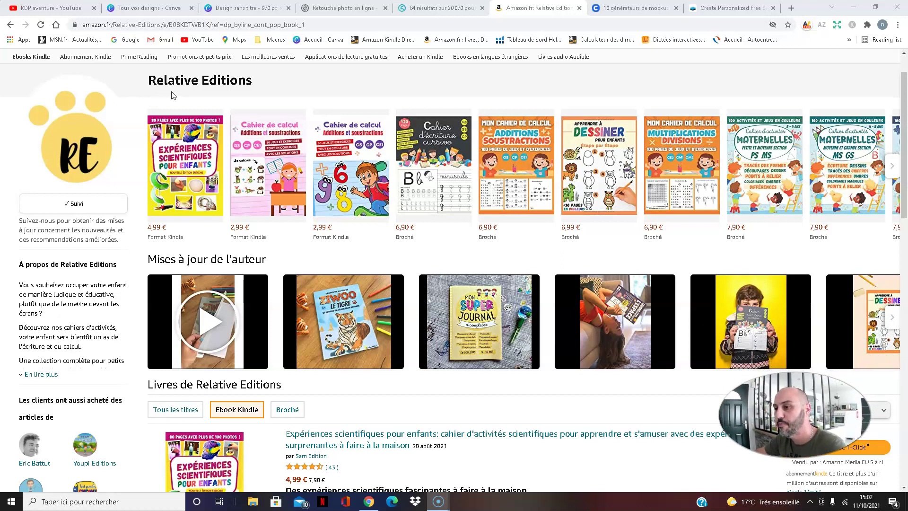
pyautogui.click(892, 322)
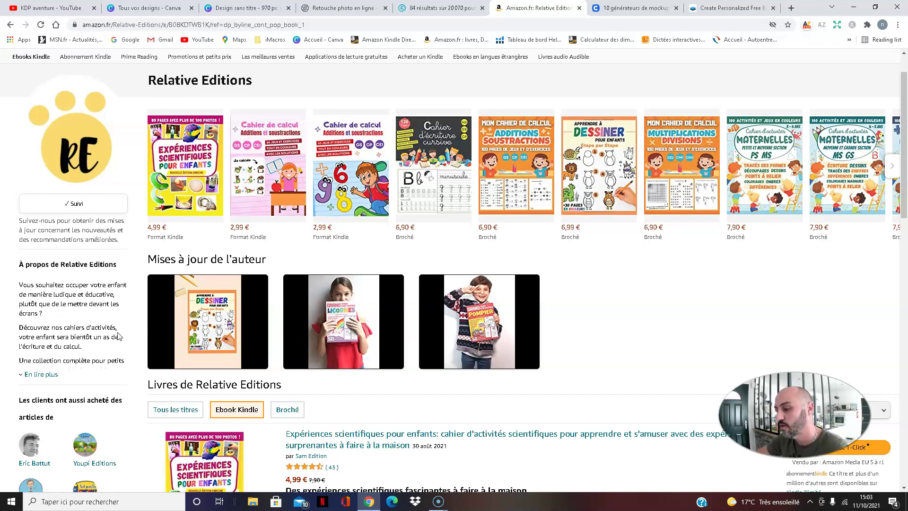
pyautogui.click(153, 317)
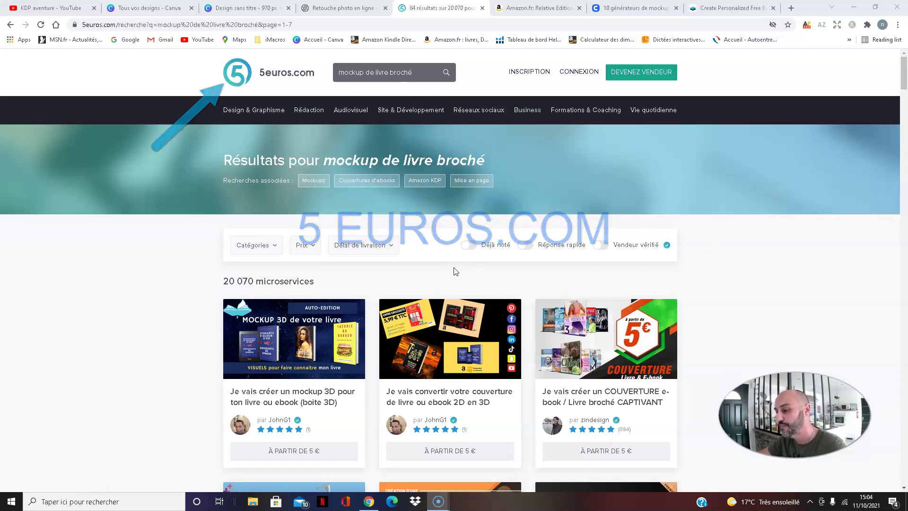
# Examine the 5euros.com results for "mockup de livre broché", comparing the book mockup and cover services and their starting prices.
pyautogui.scroll(-2, 531, 305)
pyautogui.scroll(-1, 196, 271)
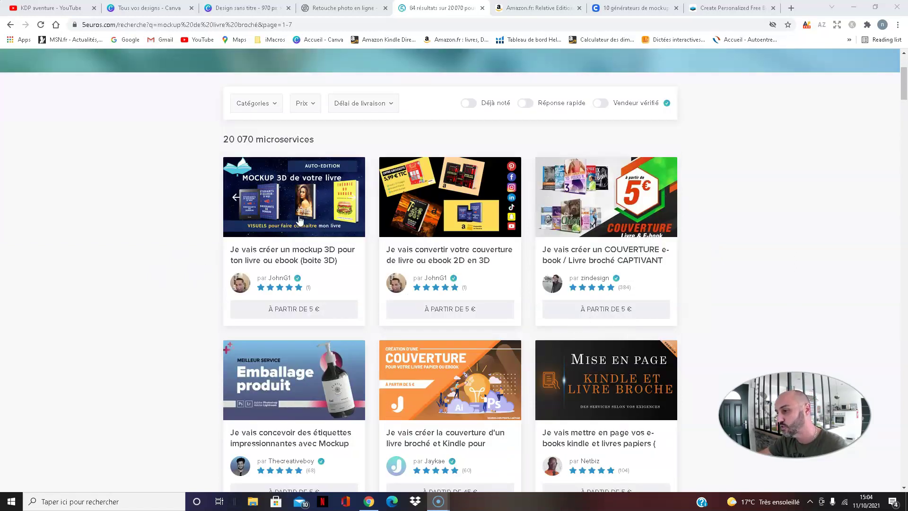
pyautogui.scroll(-2, 296, 221)
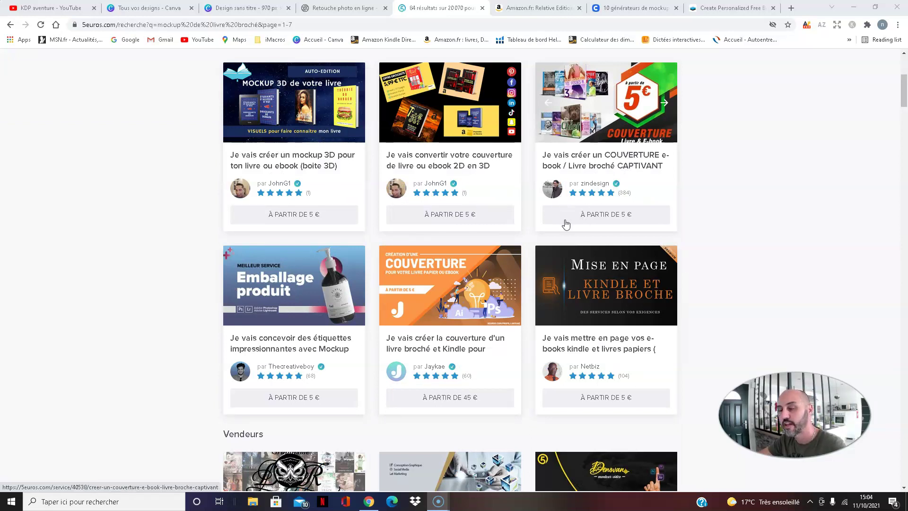
pyautogui.scroll(-2, 572, 224)
pyautogui.scroll(-7, 570, 224)
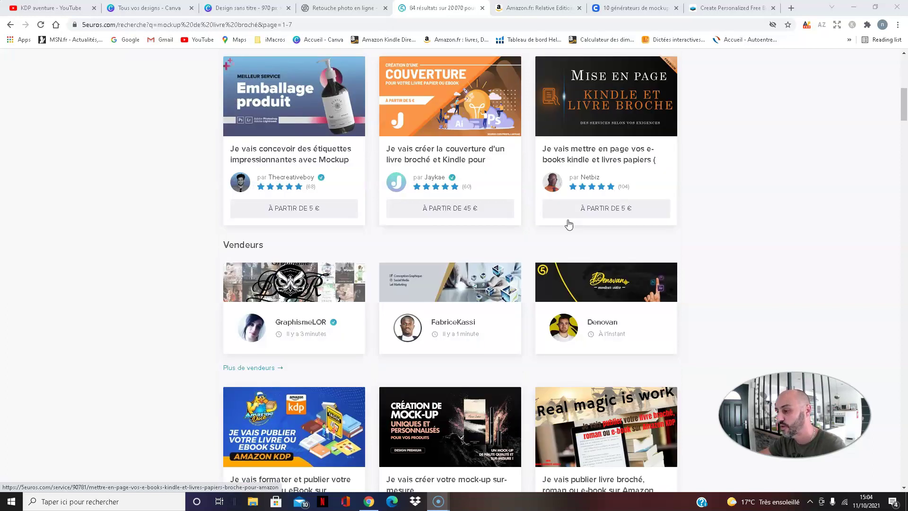
pyautogui.scroll(11, 509, 299)
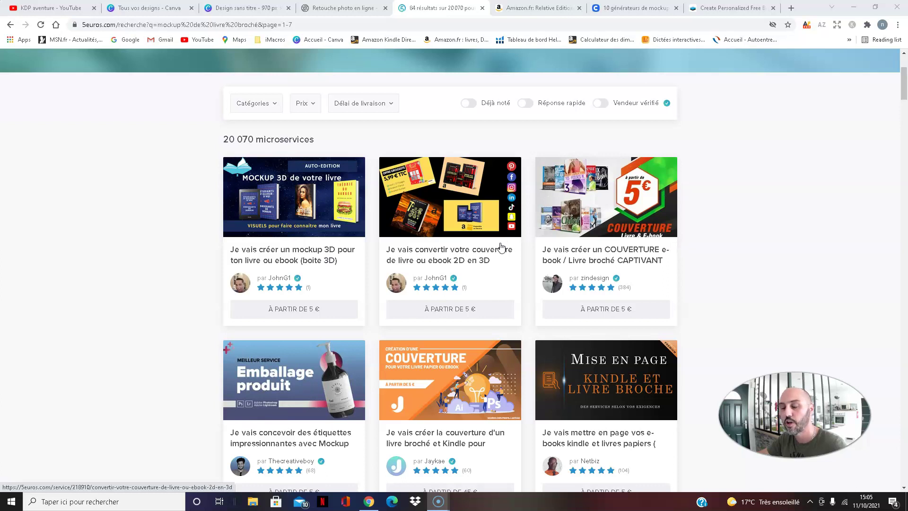
pyautogui.scroll(3, 213, 270)
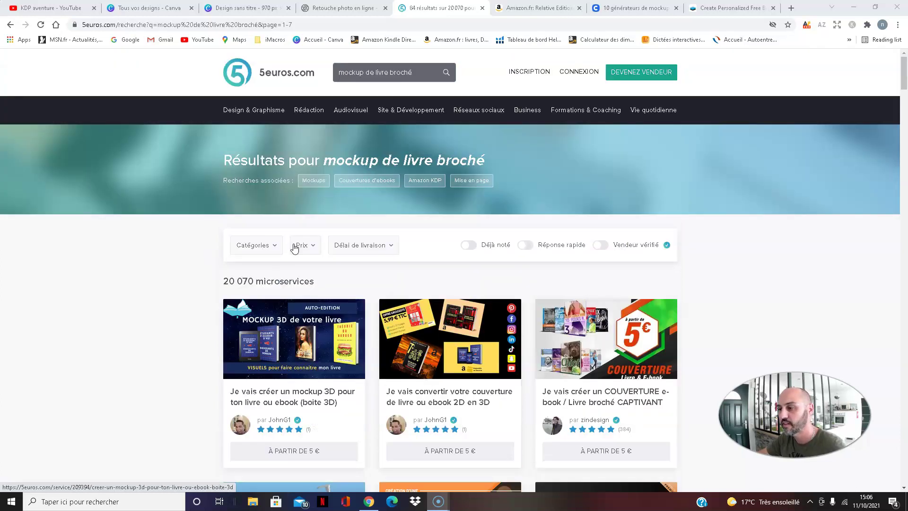
pyautogui.scroll(-10, 551, 284)
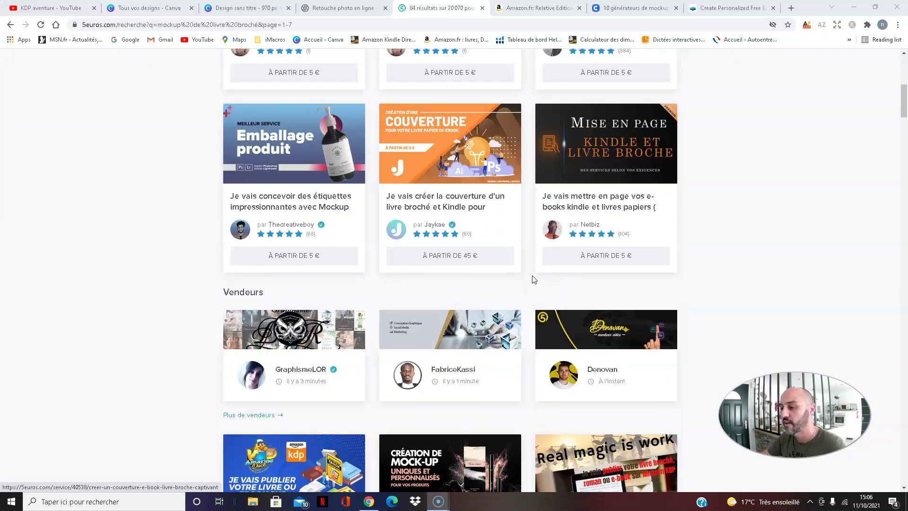
pyautogui.scroll(-4, 524, 283)
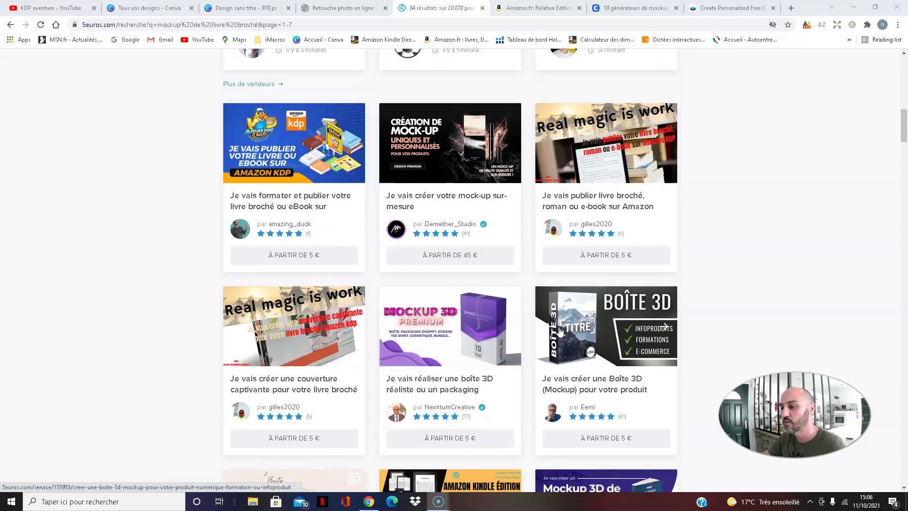
pyautogui.scroll(-3, 517, 352)
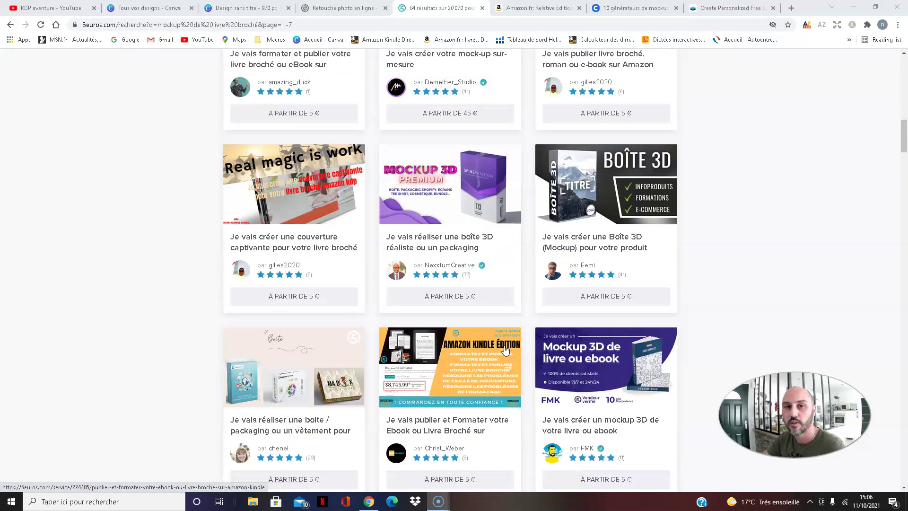
pyautogui.scroll(2, 505, 349)
pyautogui.scroll(10, 506, 350)
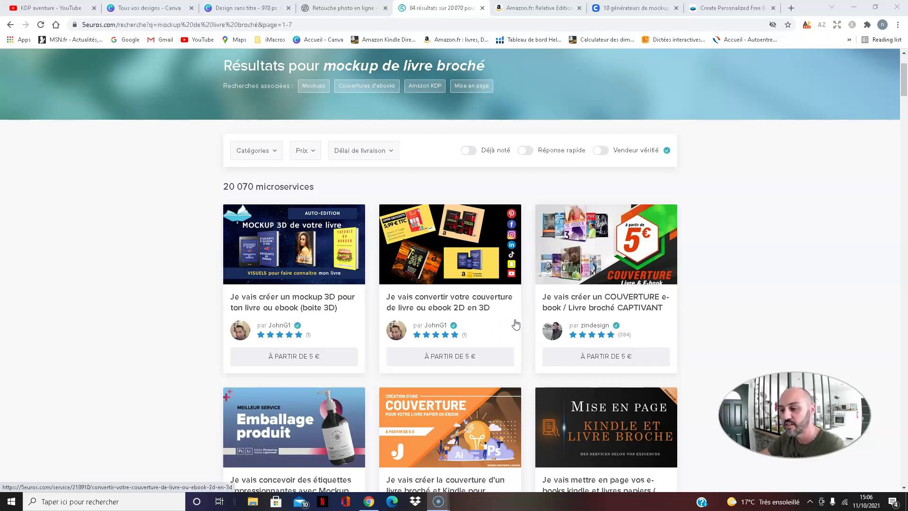
# Switch to the Codeur Mag article on 10 mockup generators and review each listed tool, from Smartmockups to Mediamodifier.
pyautogui.hotkey('ctrl', 'Tab')
pyautogui.hotkey('ctrl', 'Tab')
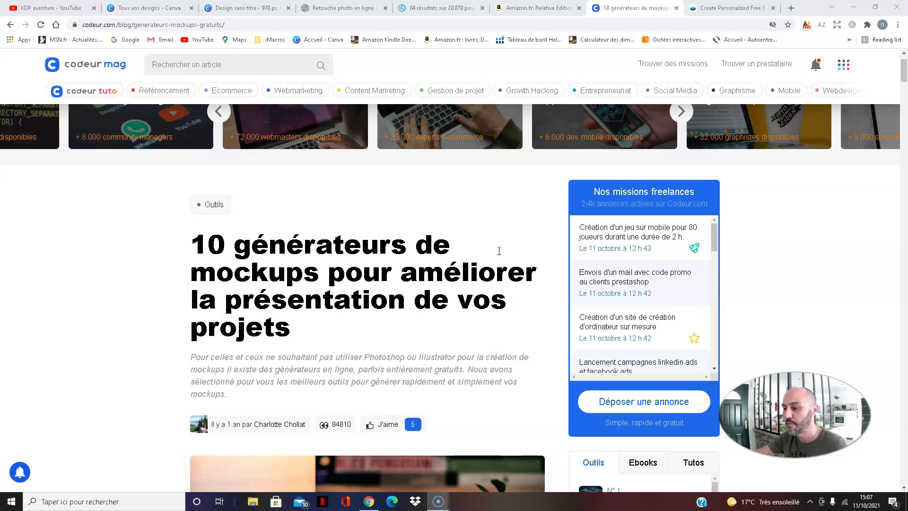
pyautogui.scroll(-15, 499, 250)
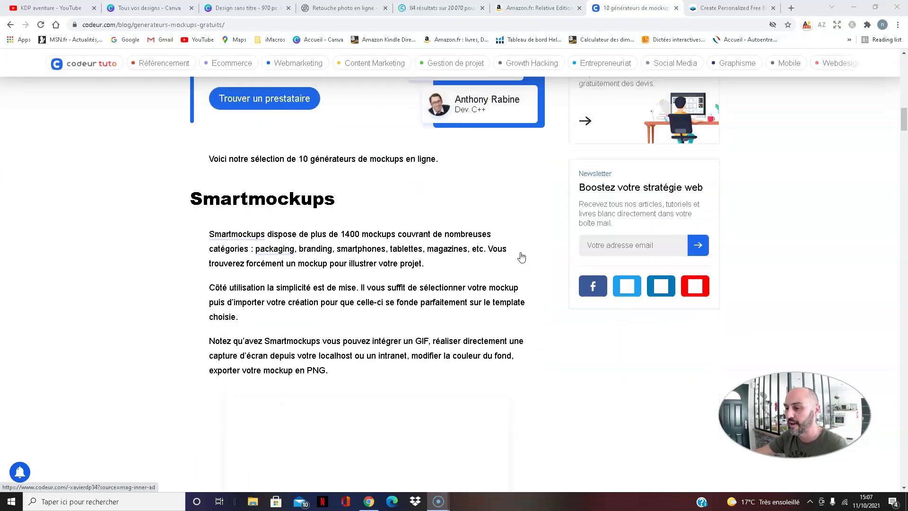
pyautogui.scroll(-4, 520, 255)
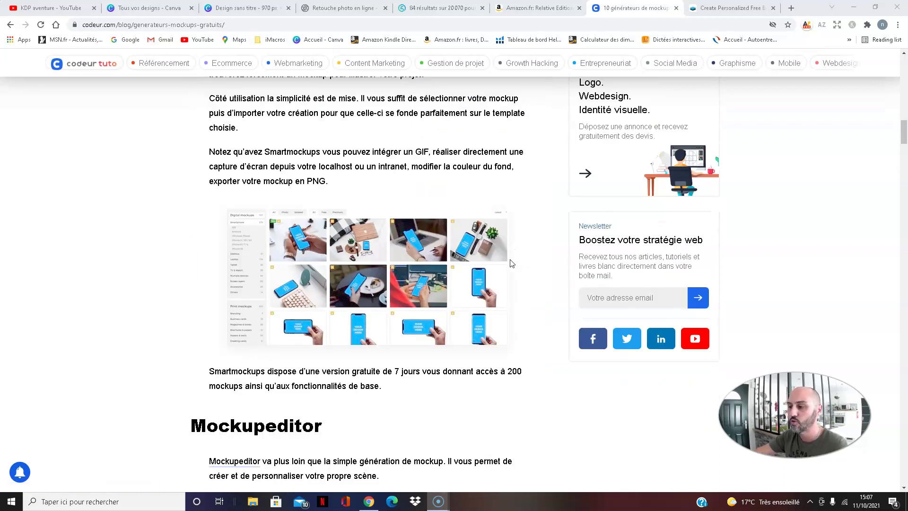
pyautogui.scroll(-7, 490, 276)
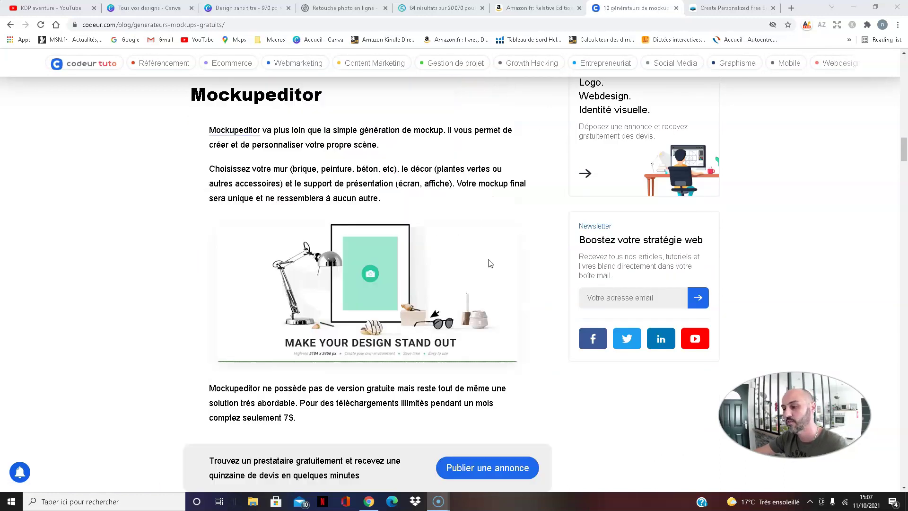
pyautogui.scroll(-11, 452, 234)
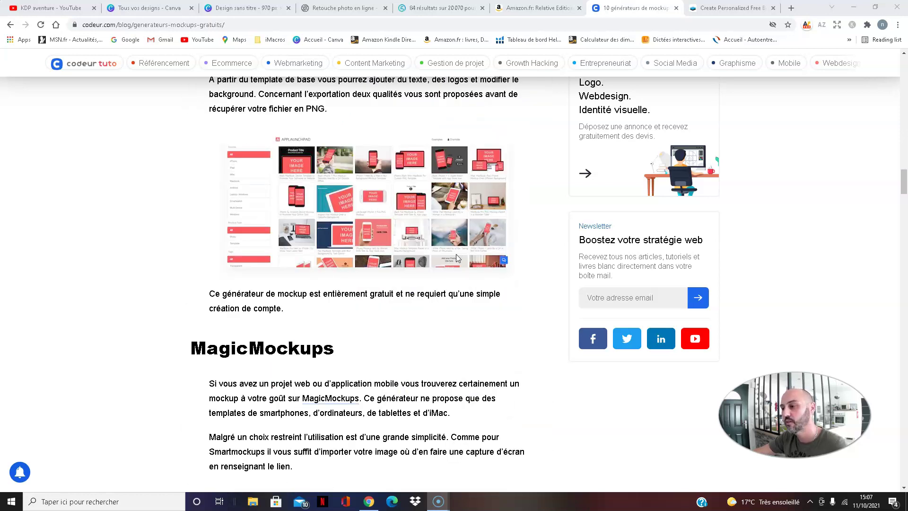
pyautogui.scroll(-6, 456, 251)
pyautogui.scroll(-2, 455, 245)
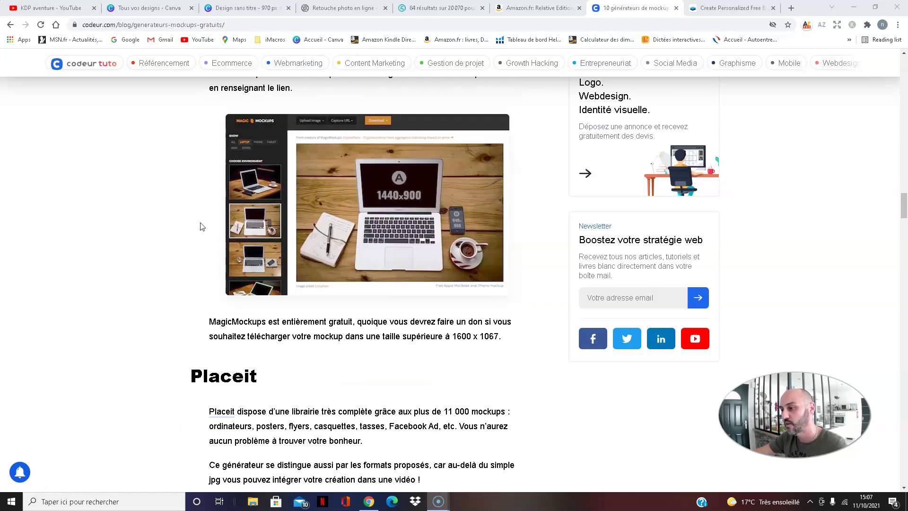
pyautogui.scroll(-7, 420, 290)
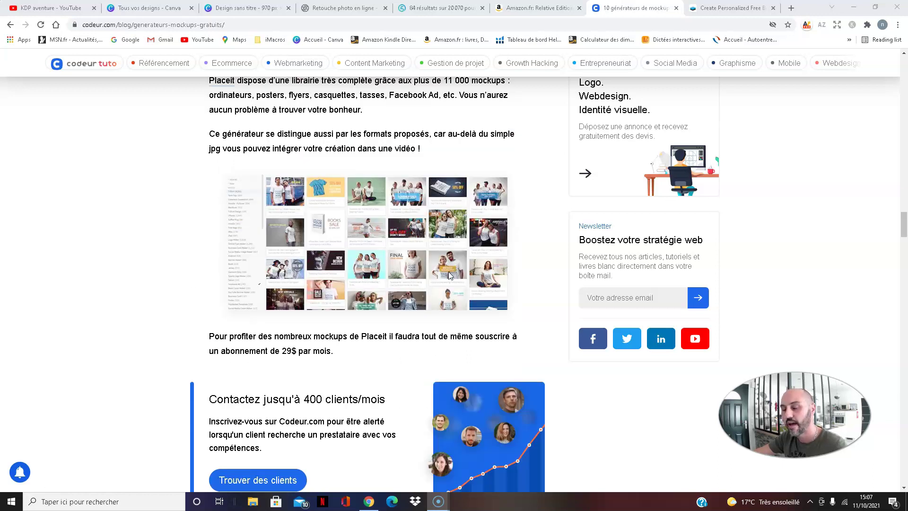
pyautogui.scroll(-8, 445, 271)
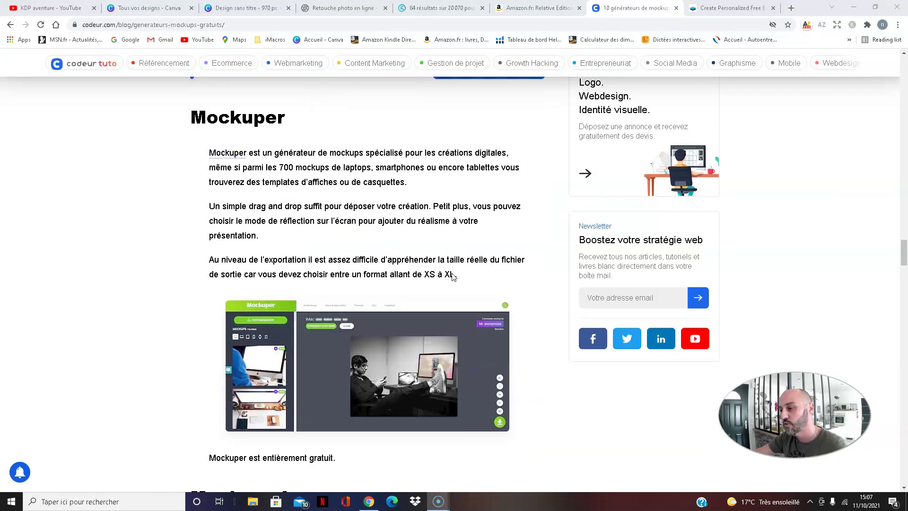
pyautogui.scroll(-3, 447, 279)
pyautogui.scroll(-10, 447, 280)
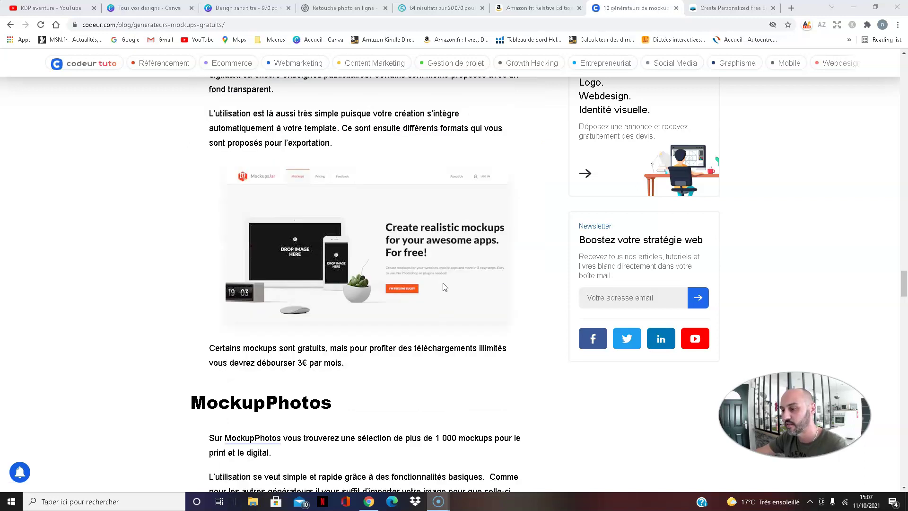
pyautogui.scroll(-7, 439, 284)
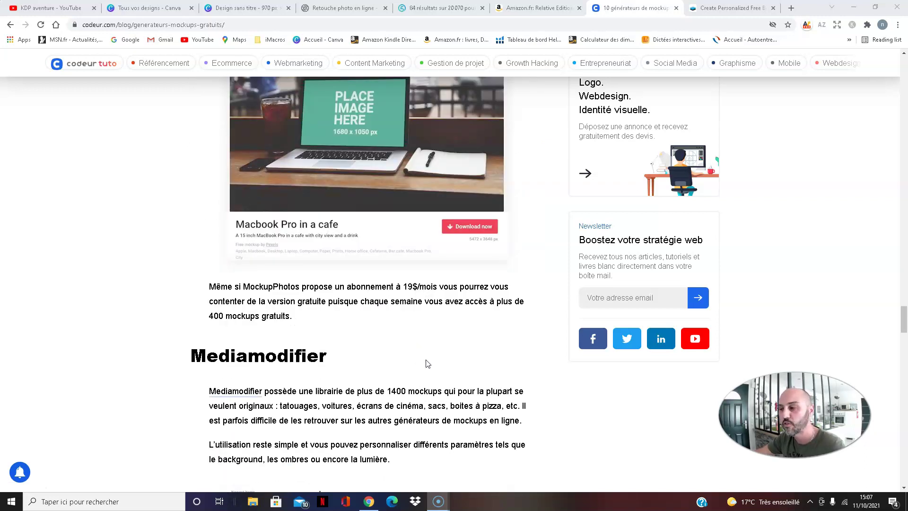
pyautogui.scroll(-4, 400, 359)
pyautogui.scroll(-2, 433, 283)
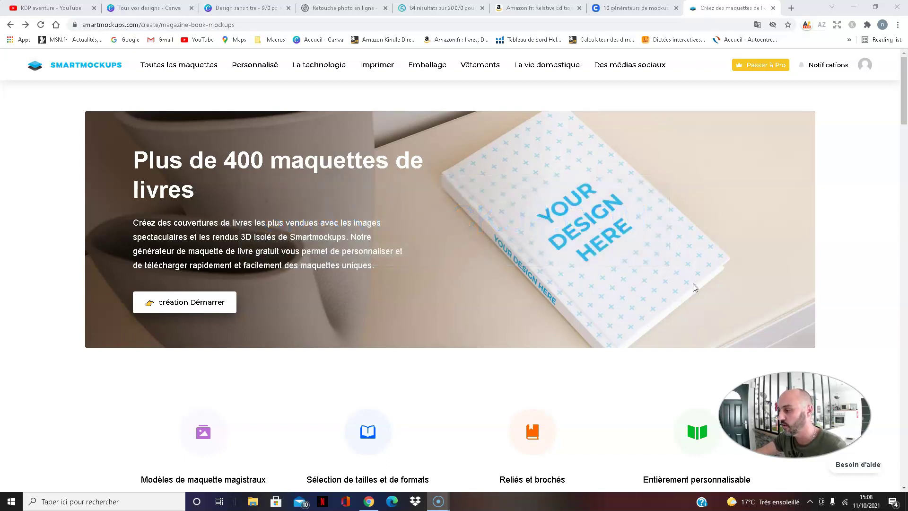
# Review the Smartmockups book mockup page, including its features, three-step process, testimonials and learning articles.
pyautogui.scroll(-20, 646, 354)
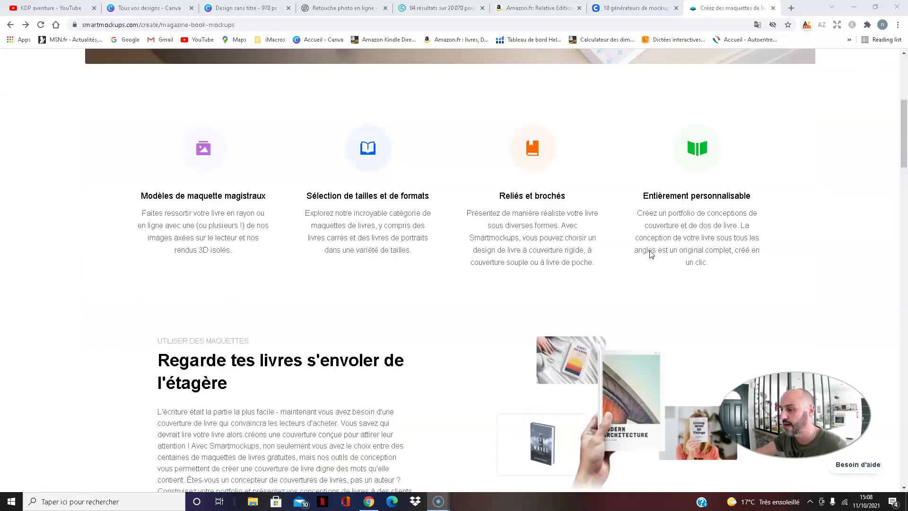
pyautogui.scroll(-9, 644, 238)
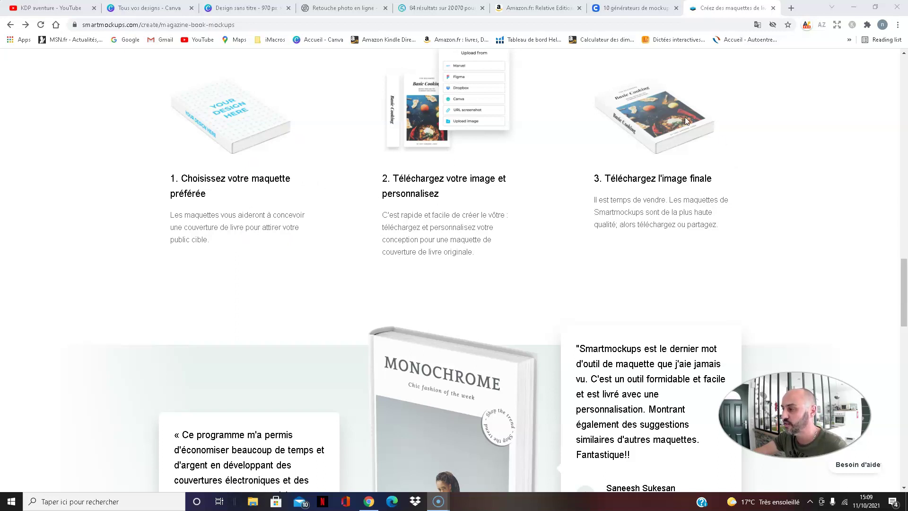
pyautogui.scroll(-5, 683, 279)
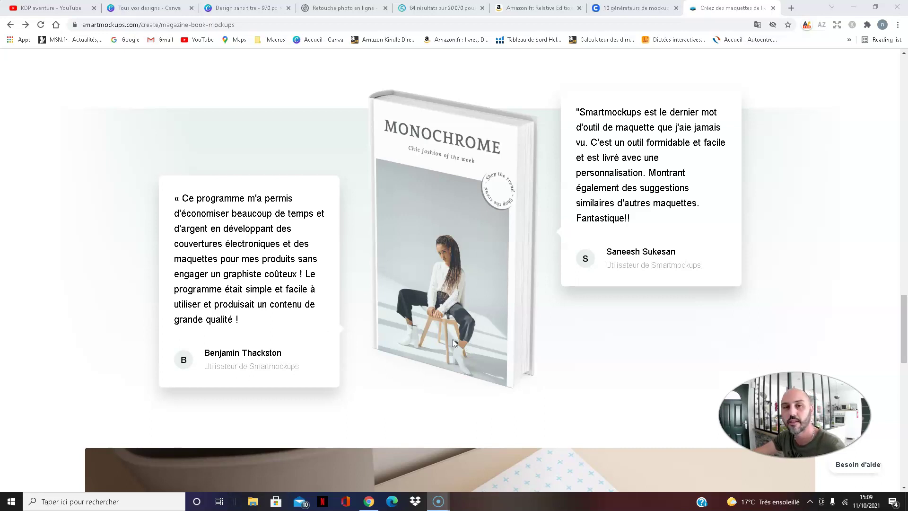
pyautogui.scroll(-12, 471, 352)
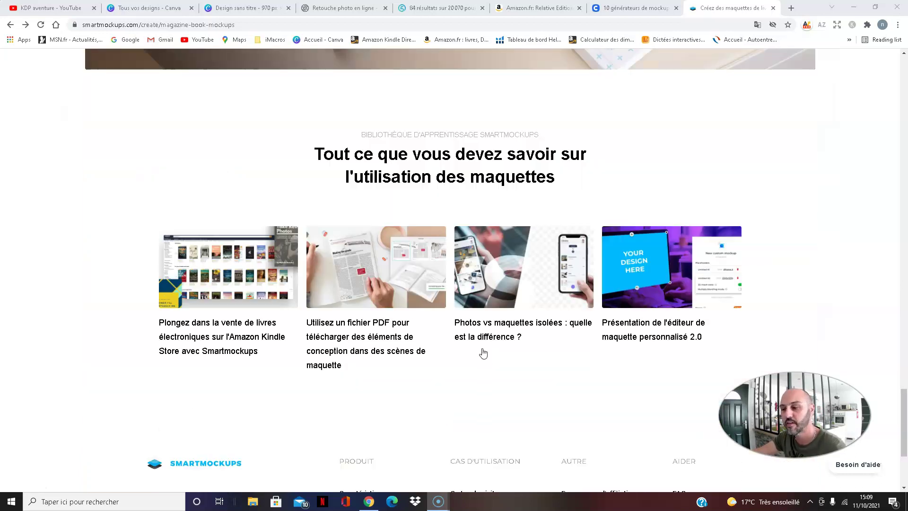
pyautogui.scroll(3, 482, 358)
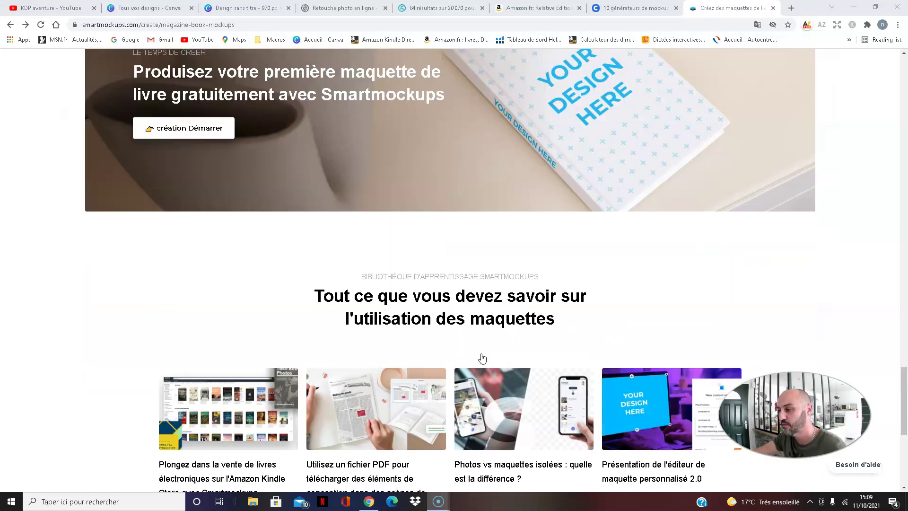
pyautogui.scroll(10, 482, 358)
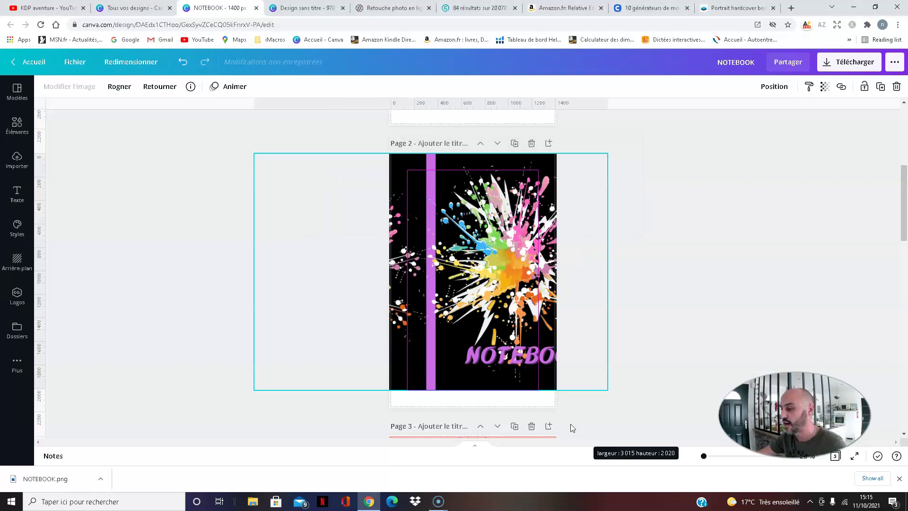
# Enlarge the notebook cover image on page 2 and position it so the front cover spans the page width.
pyautogui.moveTo(571, 423); pyautogui.dragTo(576, 428)
pyautogui.moveTo(473, 287)
pyautogui.mouseDown()
pyautogui.moveTo(462, 280)
pyautogui.moveTo(463, 288)
pyautogui.mouseUp()
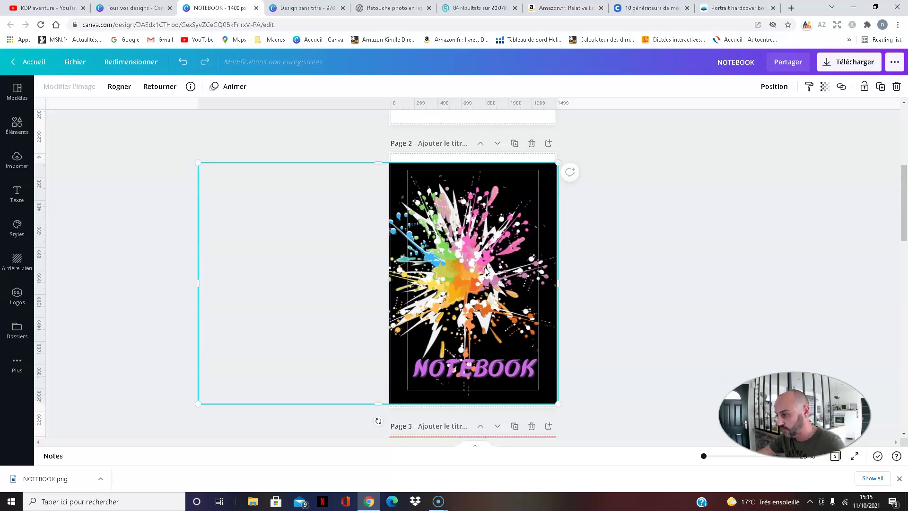
pyautogui.moveTo(484, 265); pyautogui.dragTo(483, 265)
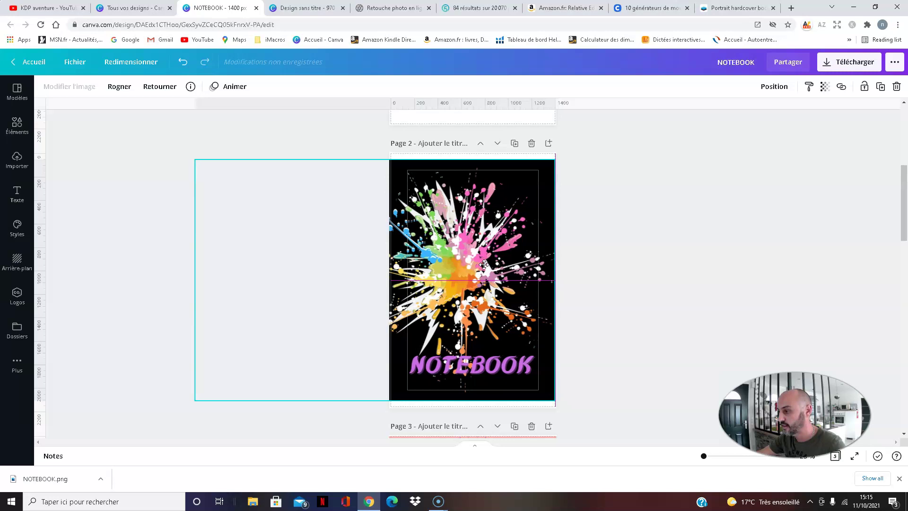
# Fill the background of page 2 with black so it matches the notebook cover image.
pyautogui.click(533, 159)
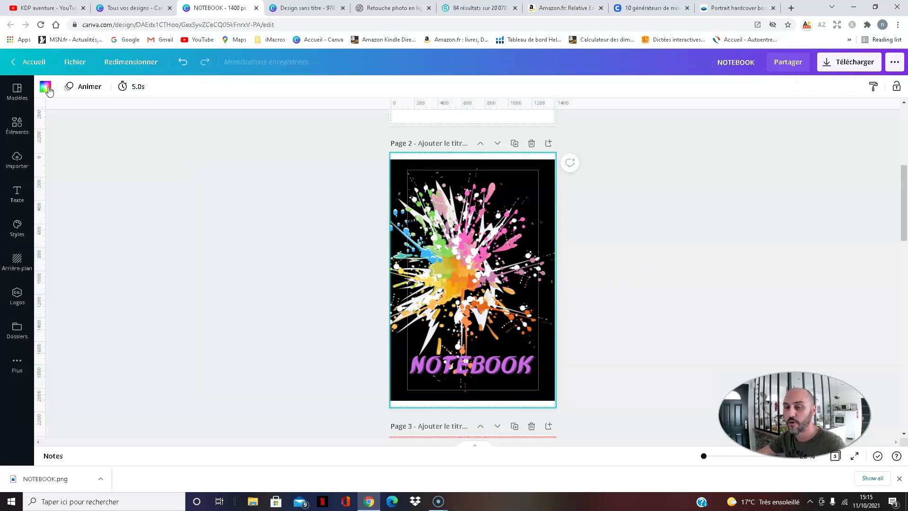
pyautogui.click(45, 86)
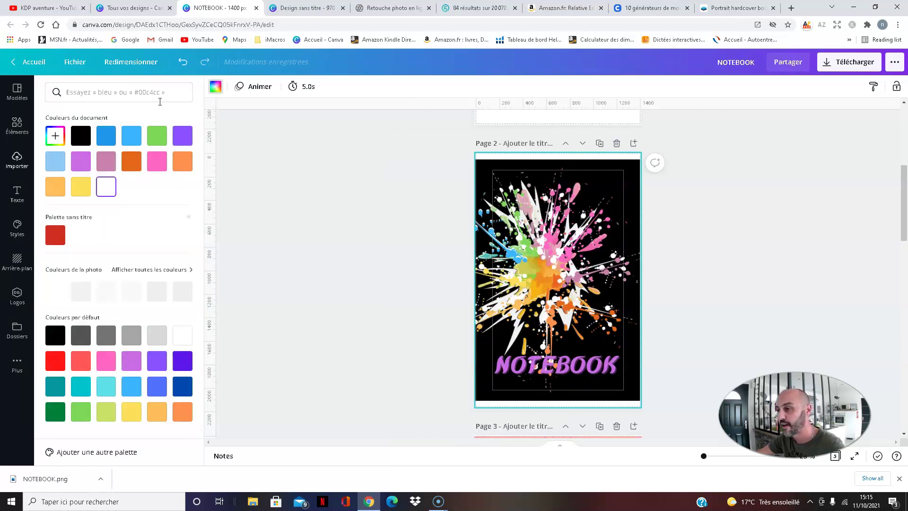
pyautogui.click(81, 138)
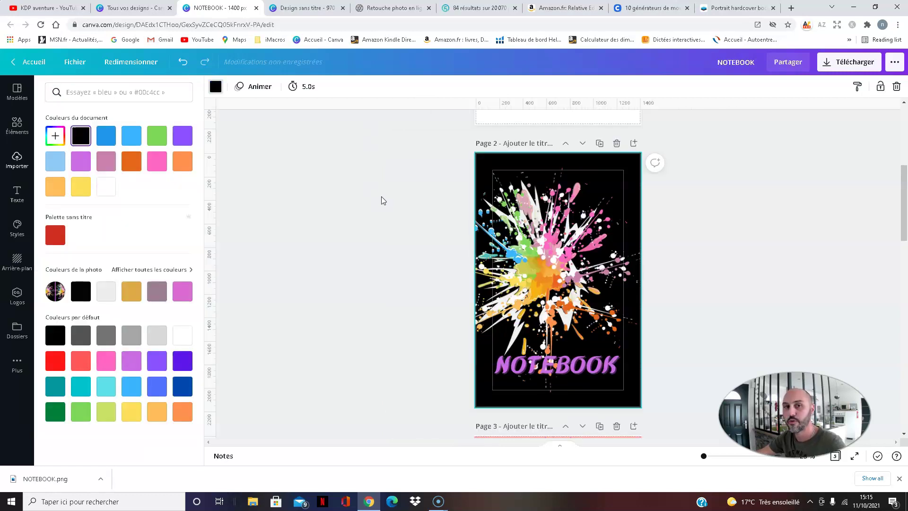
pyautogui.click(724, 323)
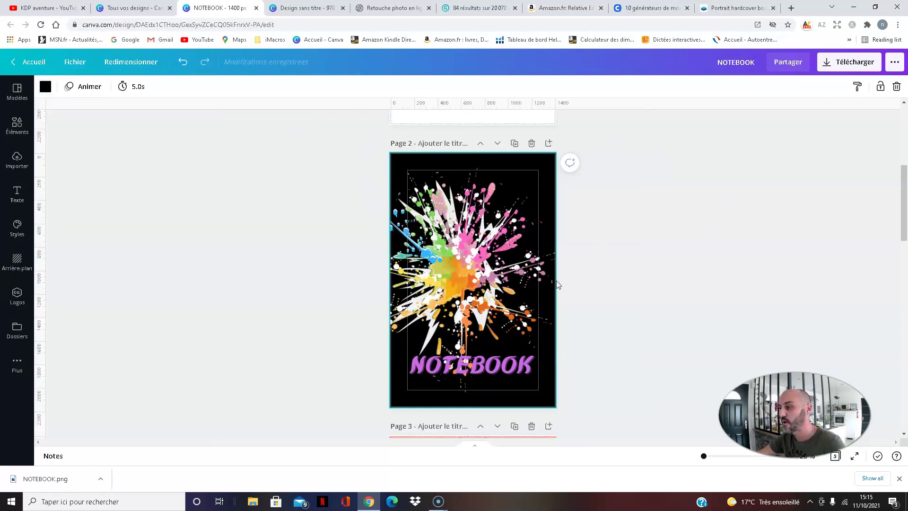
# Shift the notebook cover image on page 2 slightly to the right, keeping it vertically centred on the page.
pyautogui.click(469, 284)
pyautogui.moveTo(469, 284); pyautogui.dragTo(469, 285)
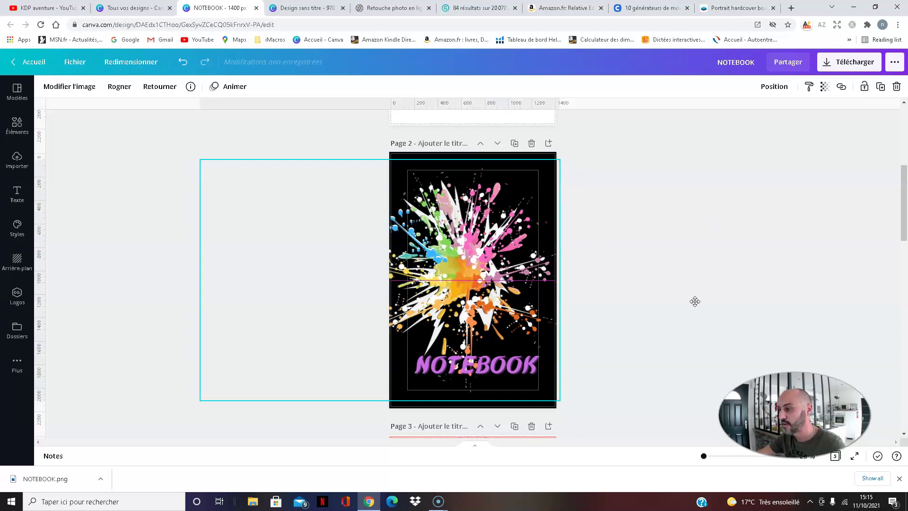
pyautogui.click(679, 322)
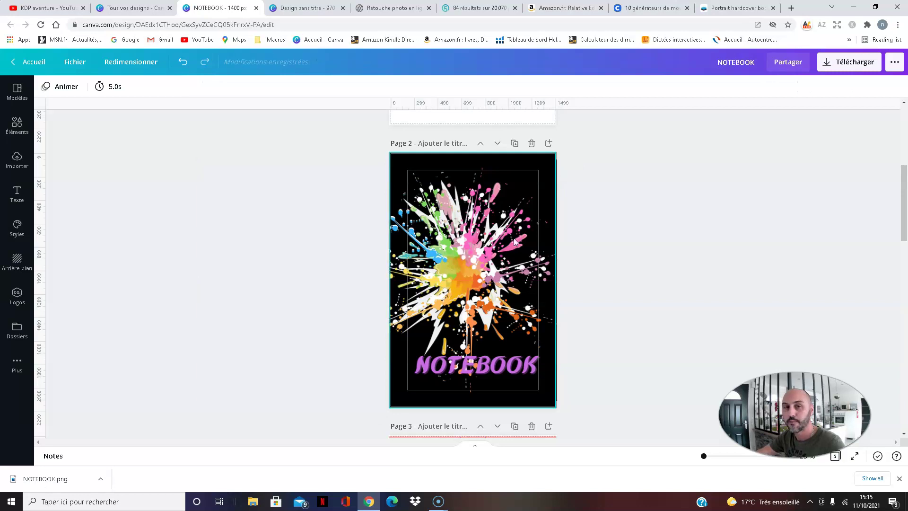
# Set up the design download as a PNG containing only page 2.
pyautogui.click(856, 69)
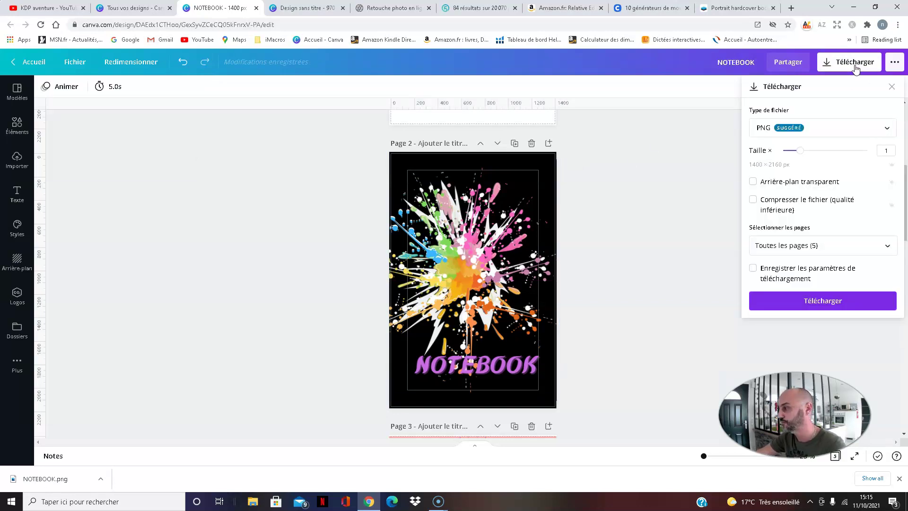
pyautogui.click(888, 135)
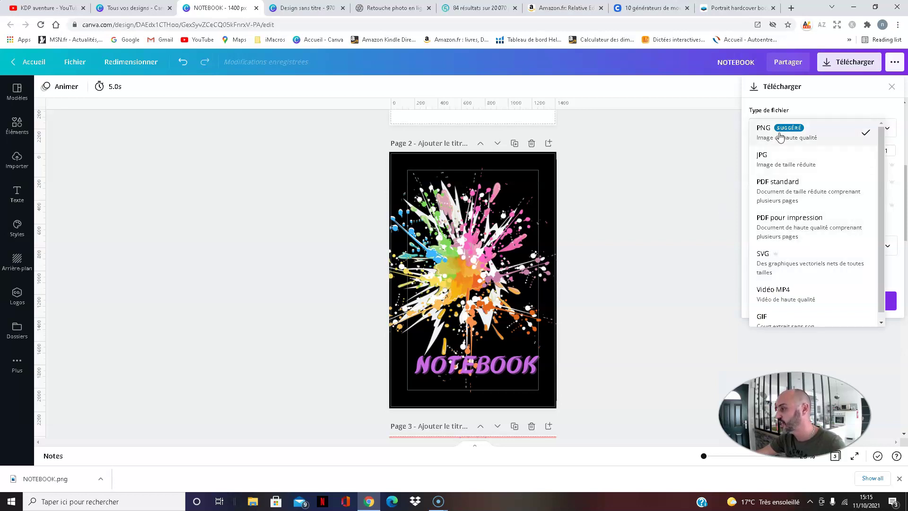
pyautogui.click(680, 301)
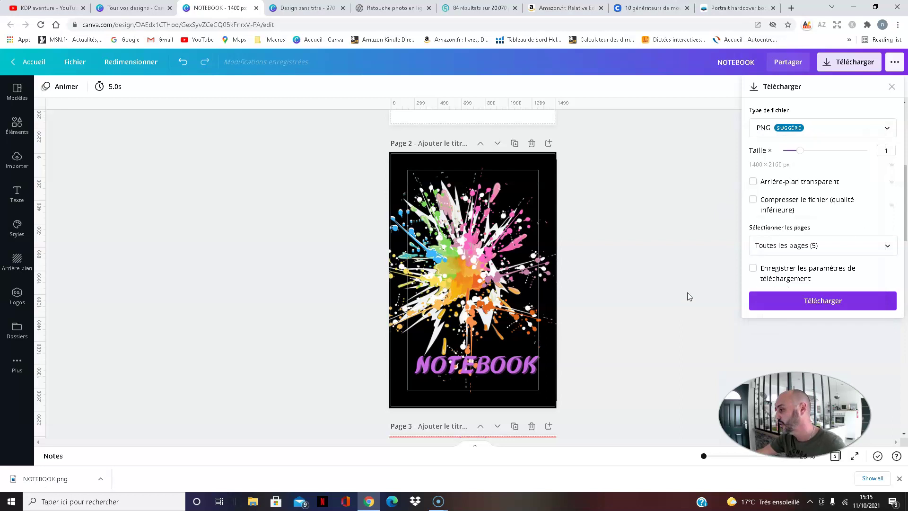
pyautogui.click(888, 247)
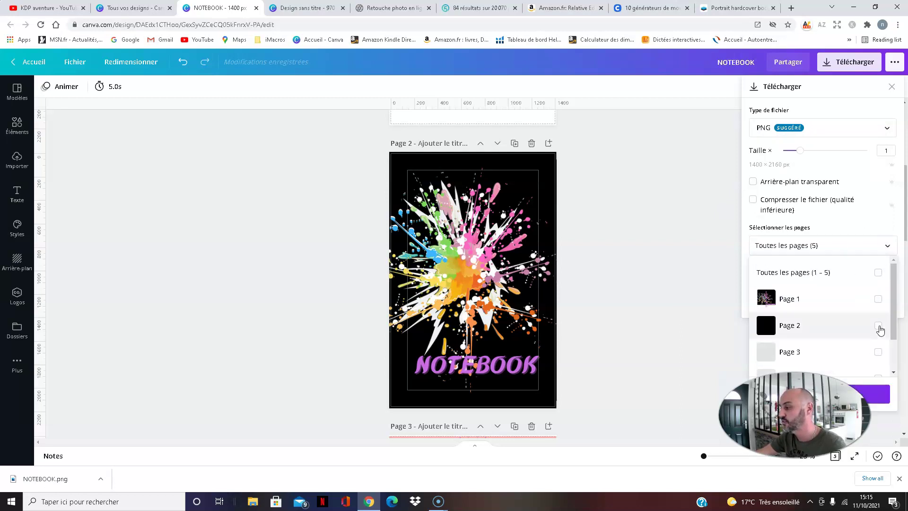
pyautogui.click(879, 326)
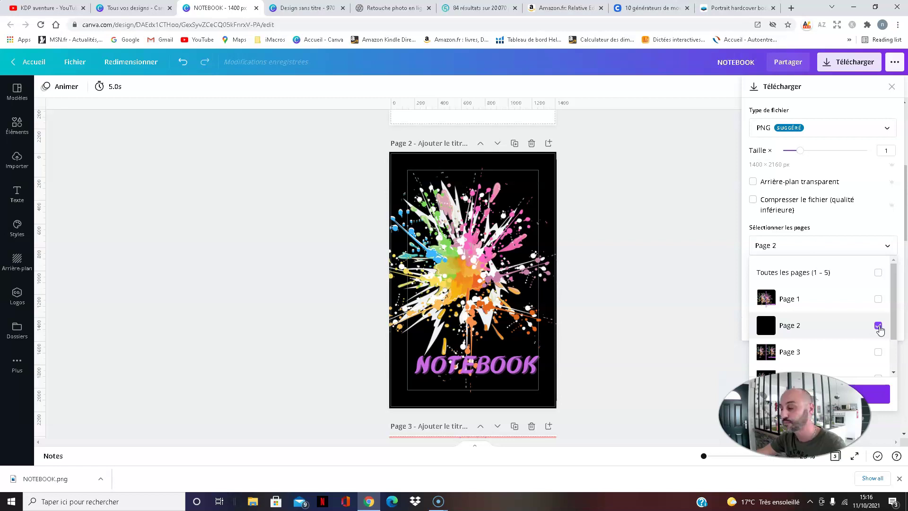
pyautogui.click(887, 399)
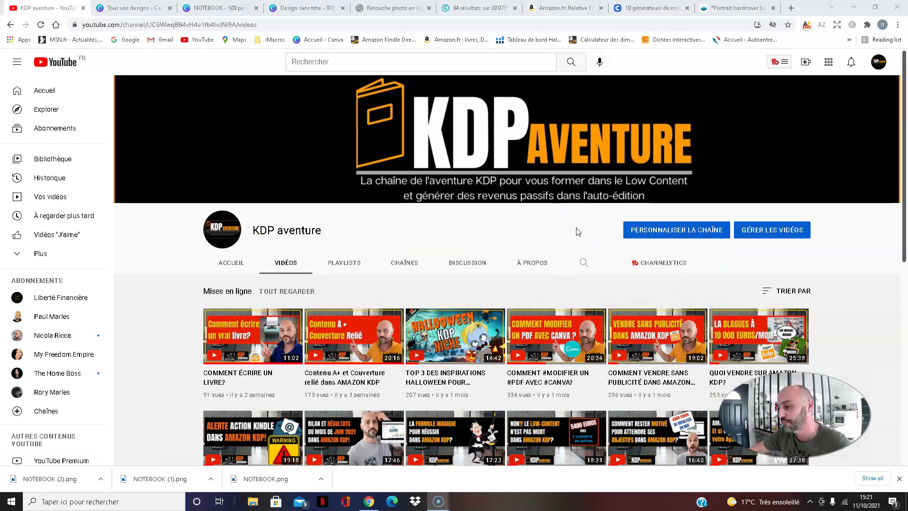
# Browse the uploaded videos on the KDP aventure YouTube channel.
pyautogui.scroll(-6, 583, 240)
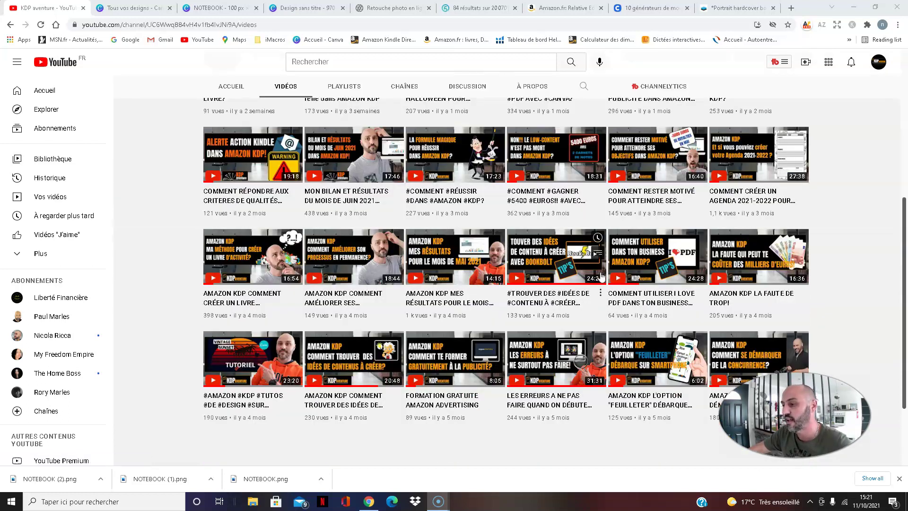
pyautogui.scroll(-2, 528, 282)
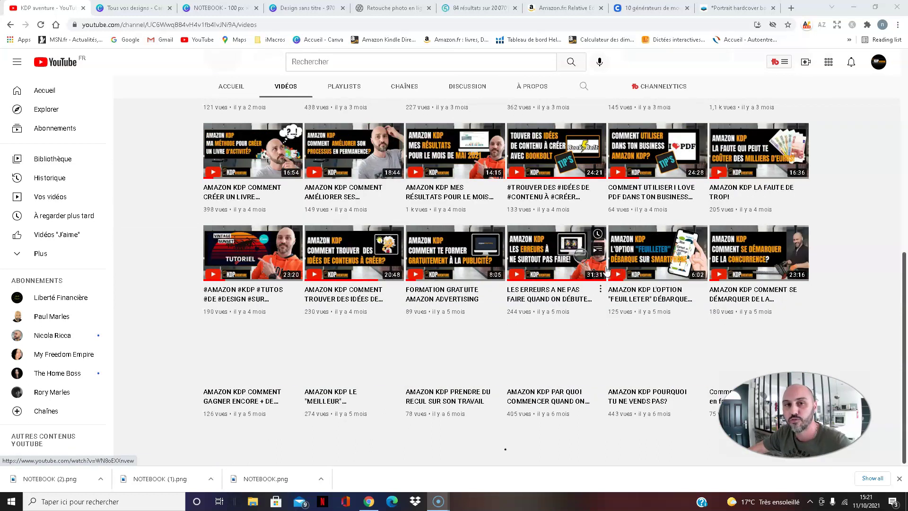